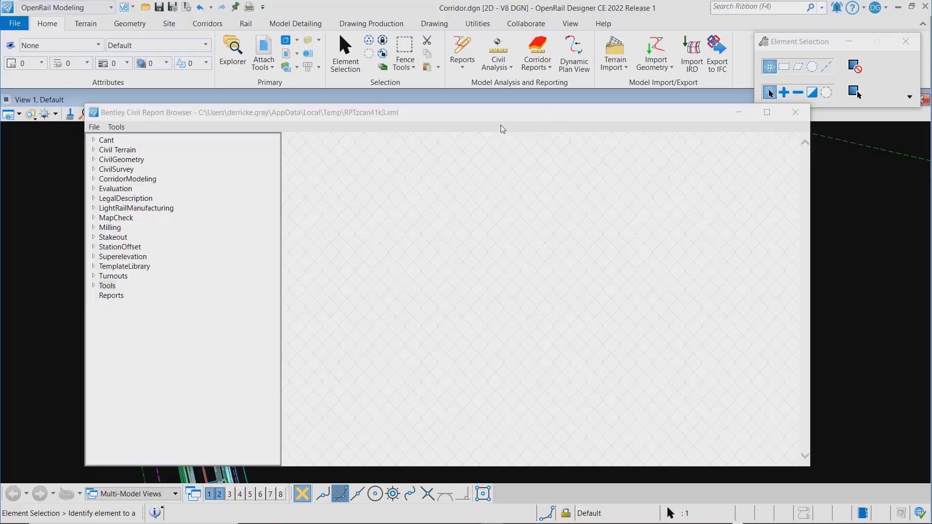
Choose SDKSchemaDocumentation.xsl under Tools as the stylesheet and begin opening a file via File
click(94, 287)
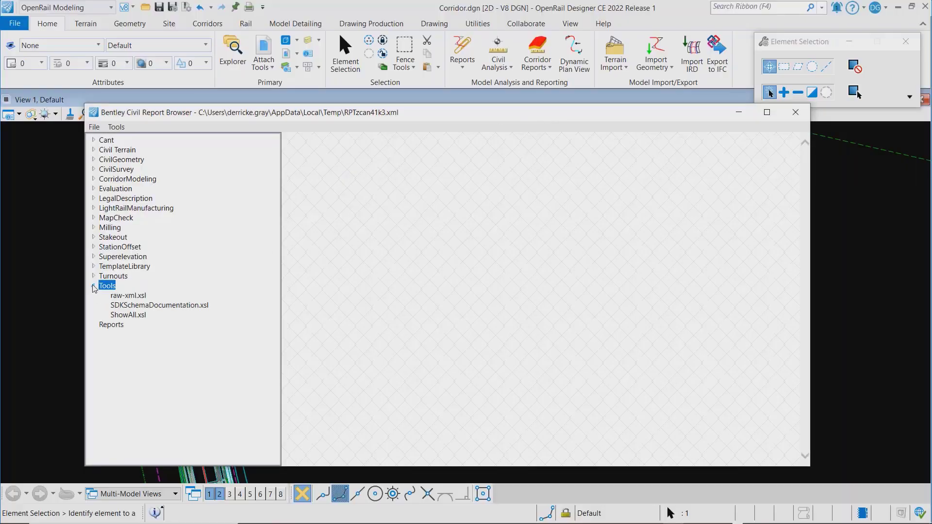
click(139, 306)
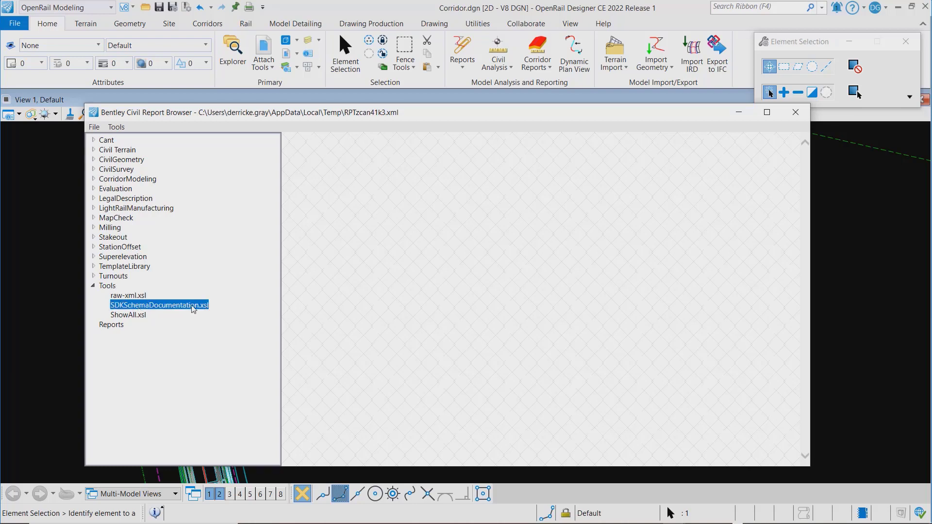
click(94, 127)
In the Open dialog, filter to Schema (*.xsd) and select EvaluationRpt.xsd from the Schemas folder
click(115, 139)
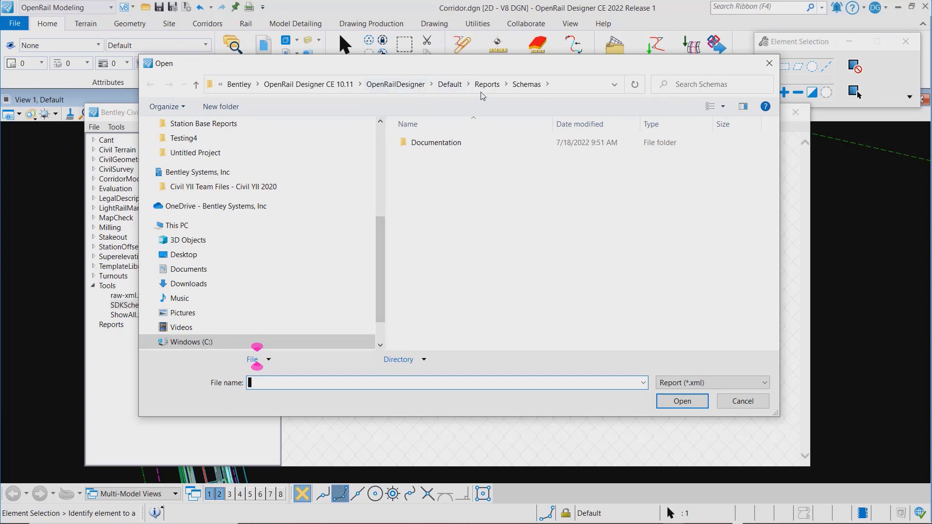
click(715, 383)
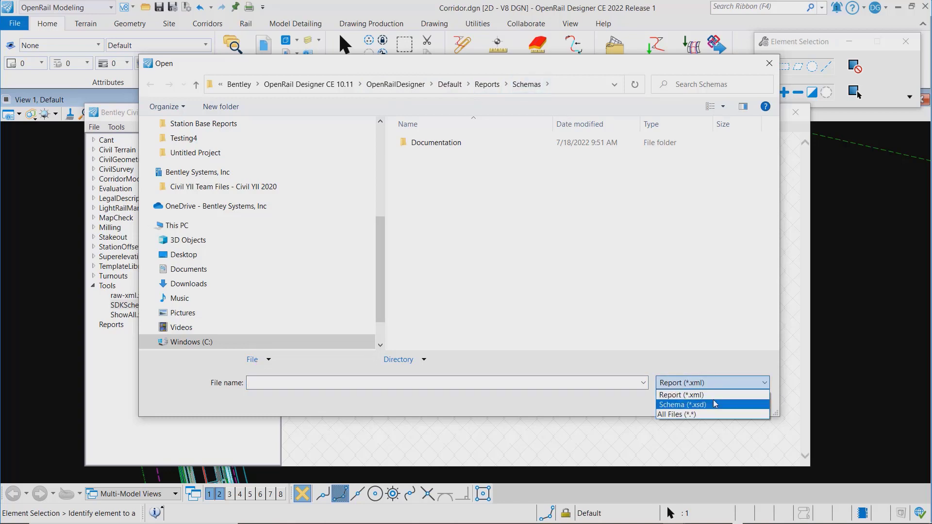
click(715, 400)
mouse_move(773, 167)
mouse_down()
mouse_move(772, 264)
mouse_move(761, 209)
mouse_move(706, 195)
mouse_up()
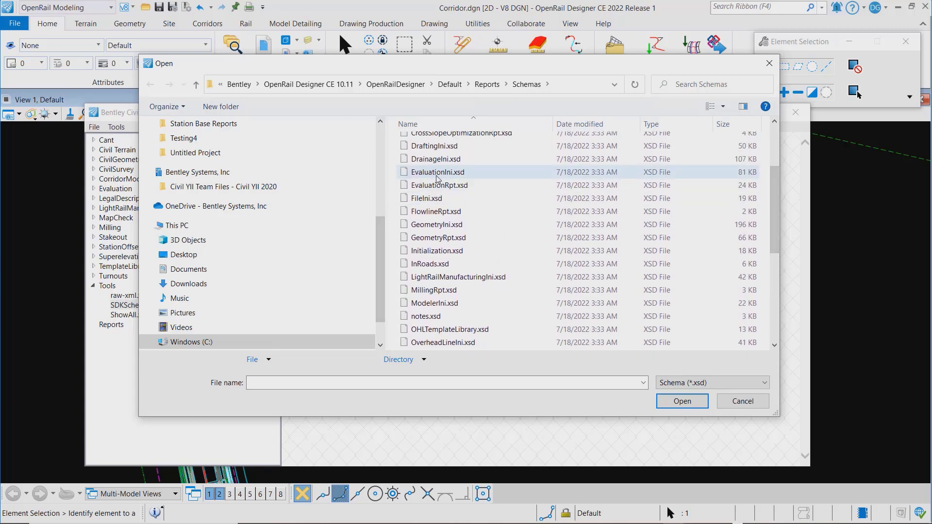
click(438, 186)
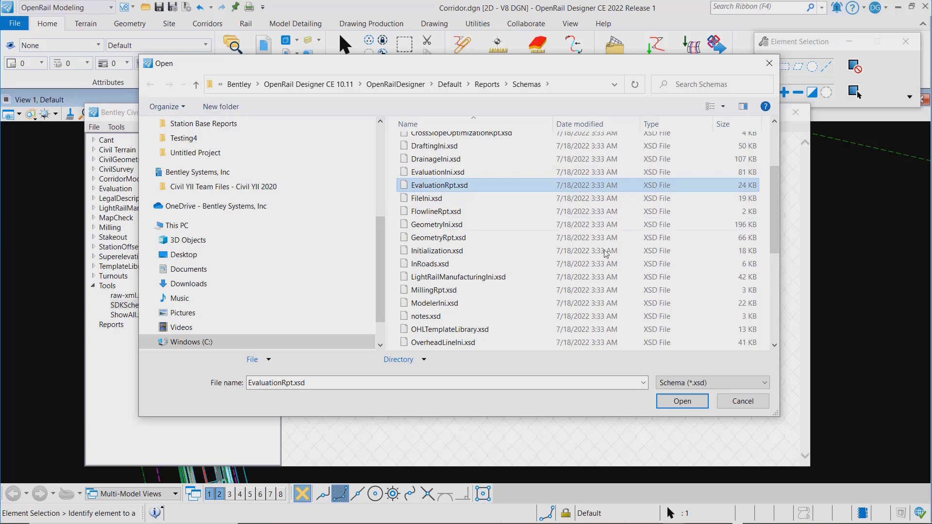
Load EvaluationRpt.xsd as documentation and highlight the DerivedStationVolume element name
click(683, 402)
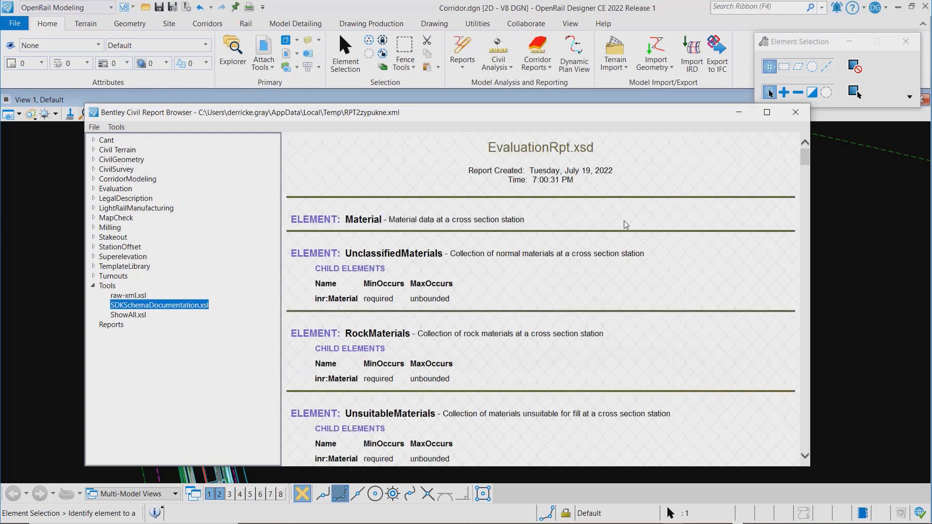
scroll(808, 157, down, 2)
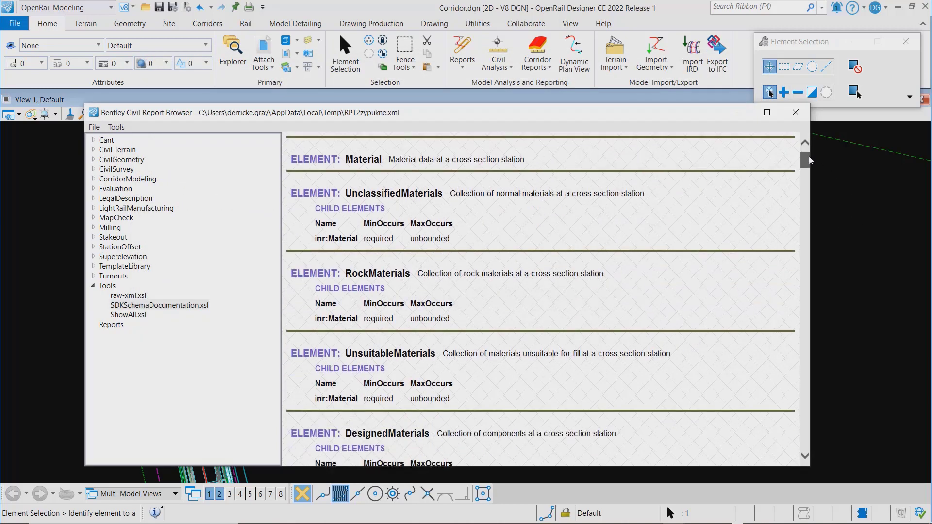
scroll(809, 156, up, 1)
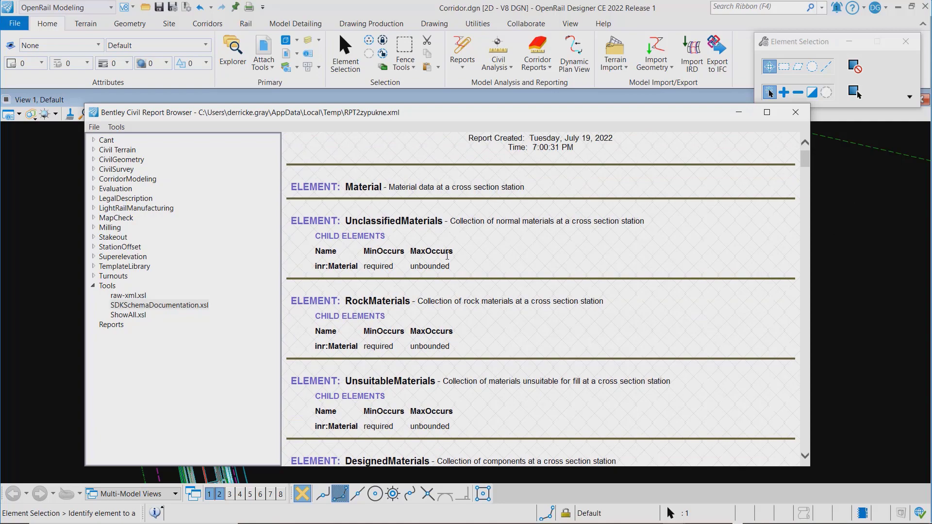
scroll(448, 256, down, 2)
scroll(445, 256, down, 4)
scroll(441, 258, down, 4)
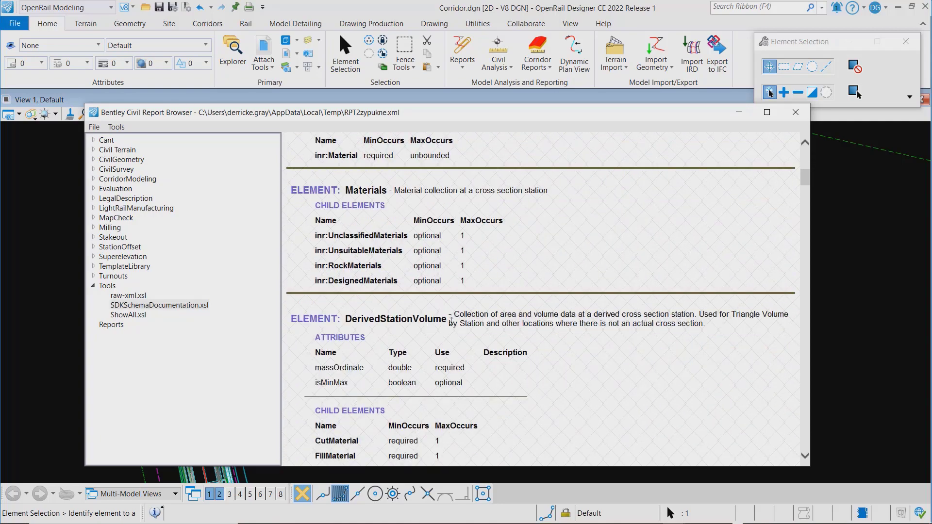
drag(435, 318, 342, 319)
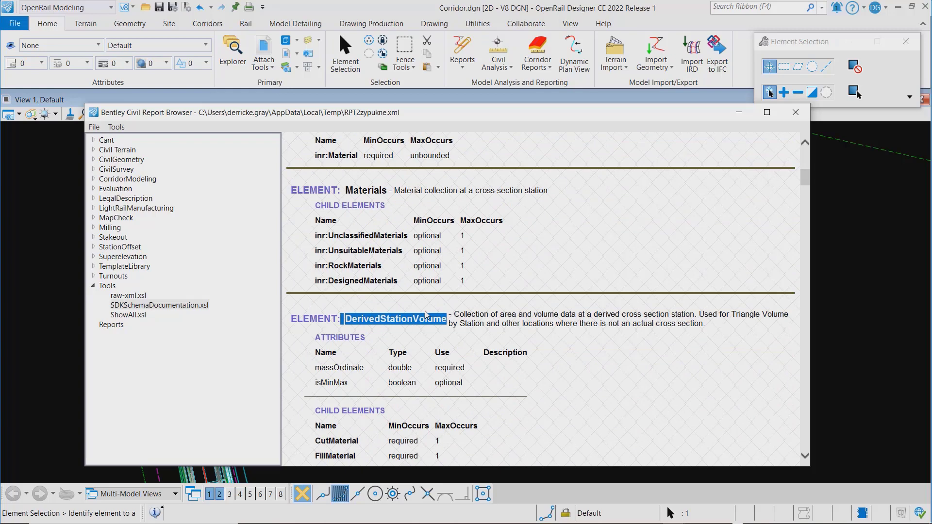
scroll(351, 316, down, 2)
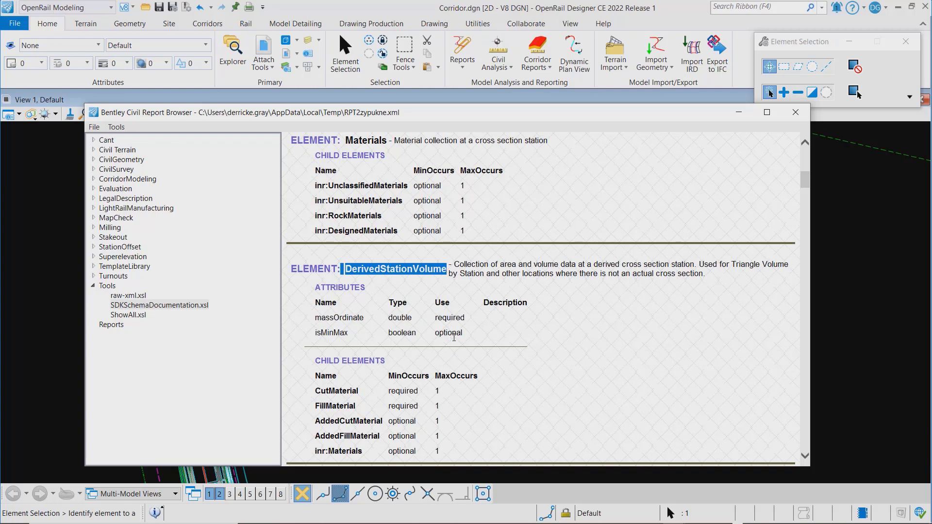
scroll(439, 375, down, 1)
scroll(419, 314, down, 1)
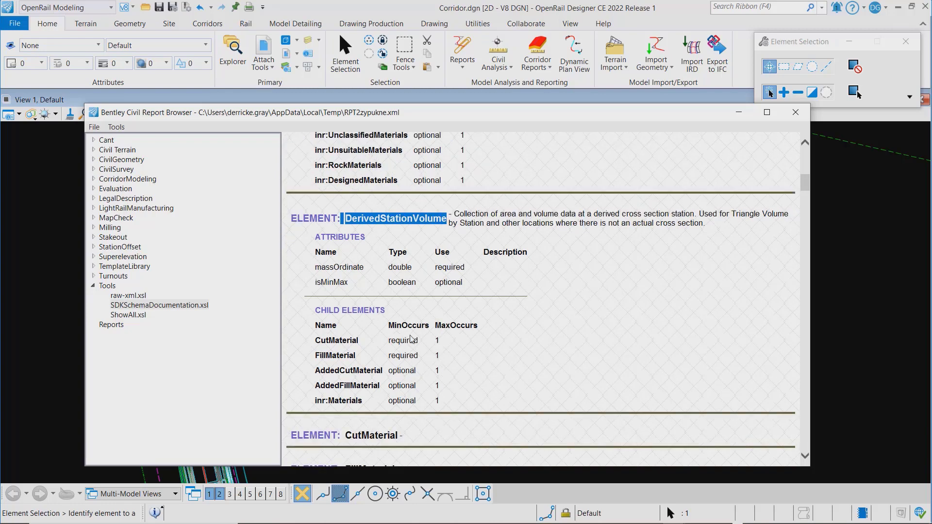
scroll(413, 340, up, 2)
scroll(452, 328, up, 5)
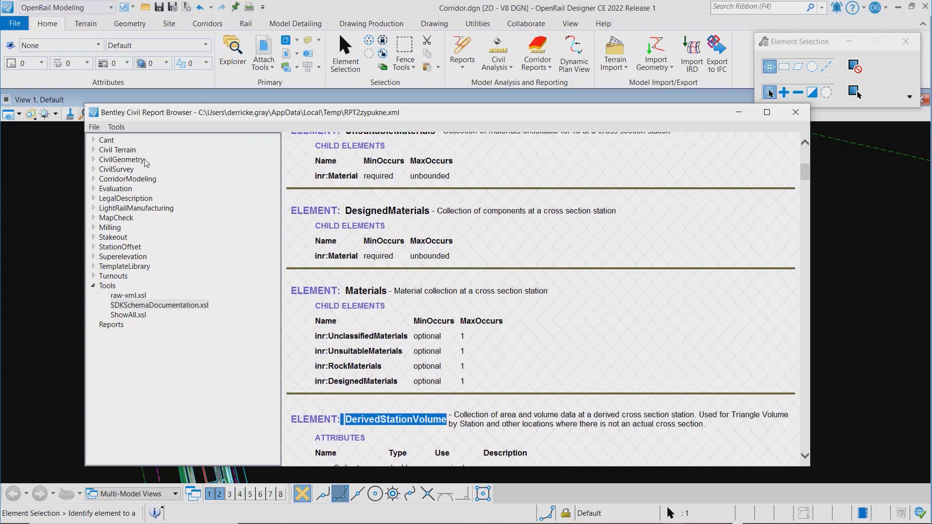
Replace it with GeometryRpt.xsd, filtered to Schema (*.xsd), documenting PI, PVI and CogoPoints
click(94, 127)
click(102, 138)
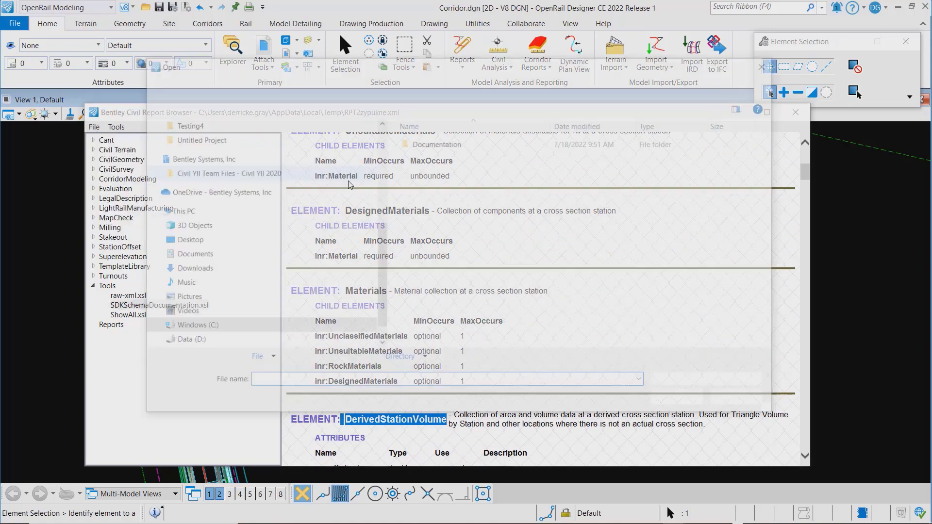
click(688, 383)
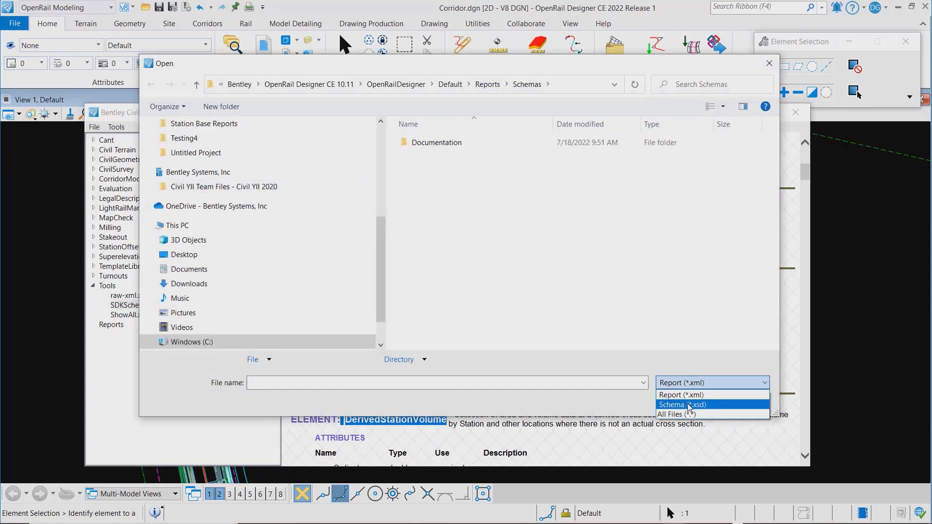
click(690, 405)
scroll(460, 269, down, 1)
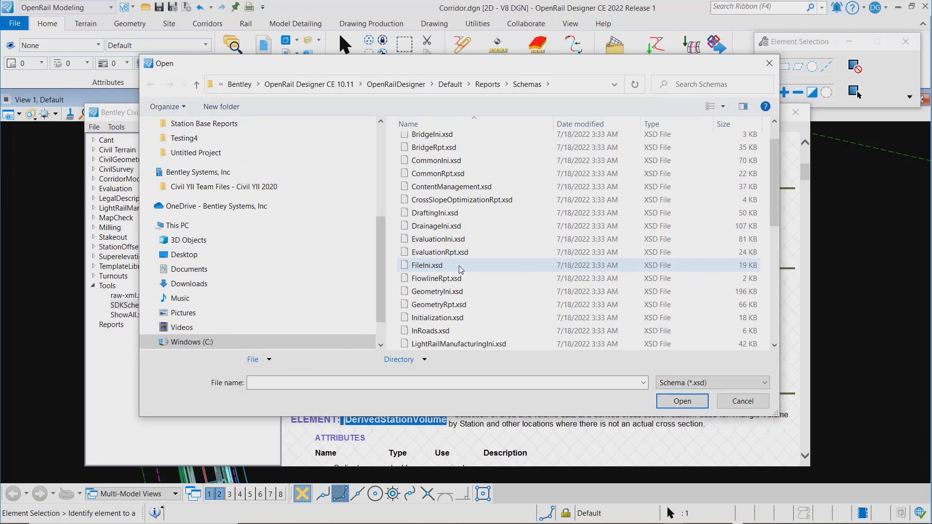
click(437, 305)
click(692, 401)
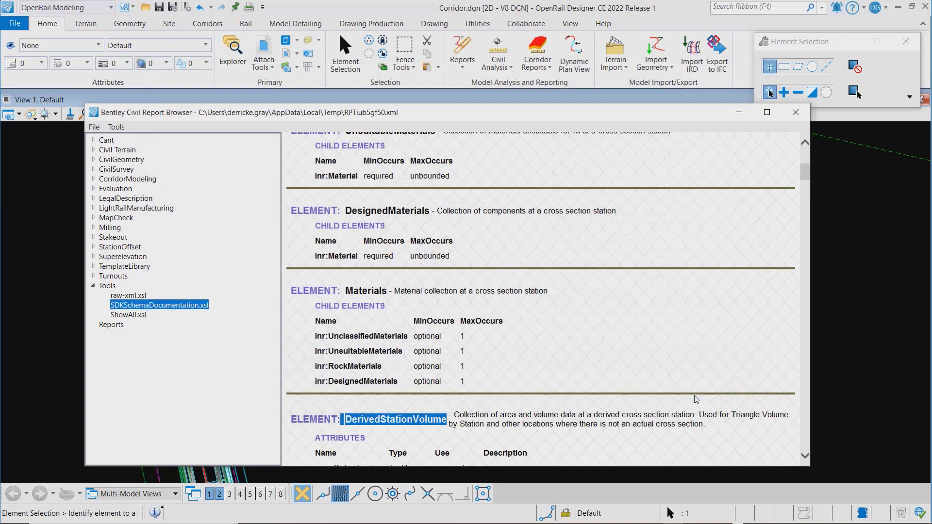
scroll(546, 248, down, 5)
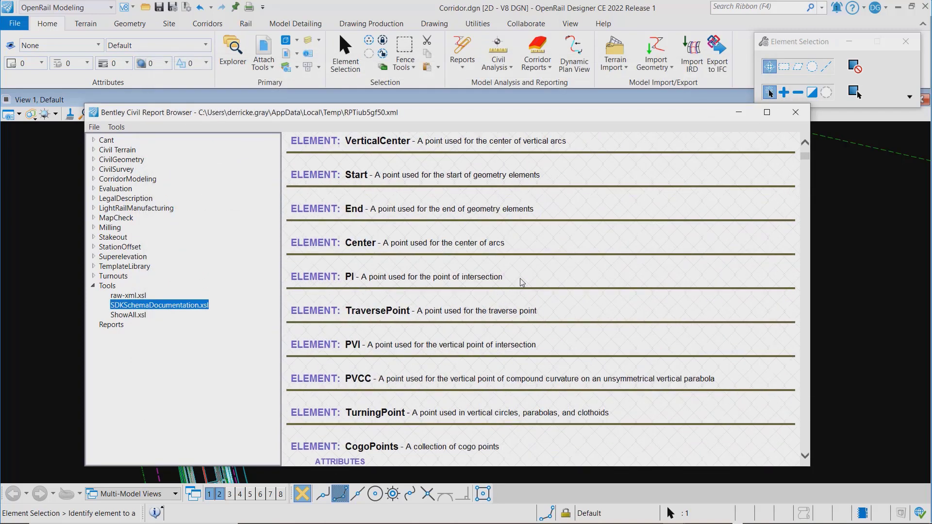
scroll(545, 248, down, 1)
scroll(546, 248, down, 3)
scroll(545, 247, down, 2)
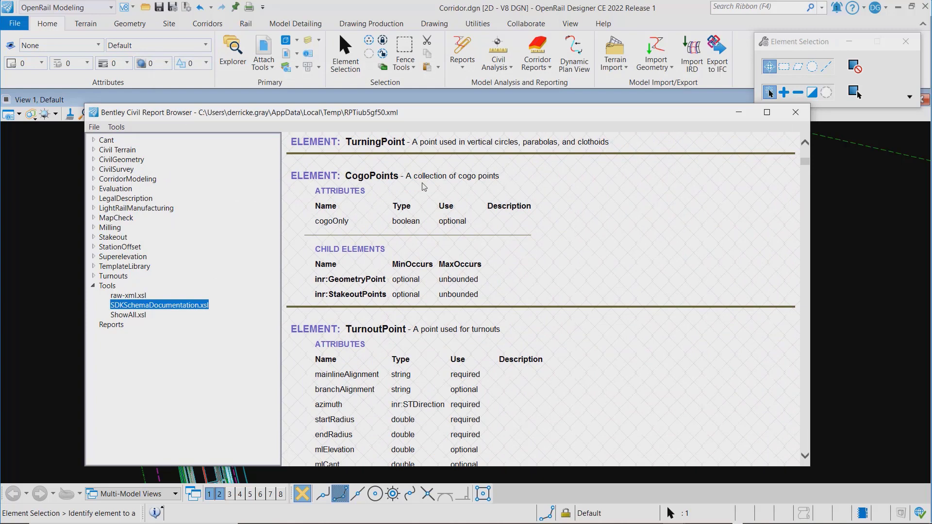
scroll(415, 198, down, 1)
scroll(398, 222, up, 1)
scroll(469, 274, down, 1)
scroll(468, 275, down, 1)
scroll(468, 274, down, 1)
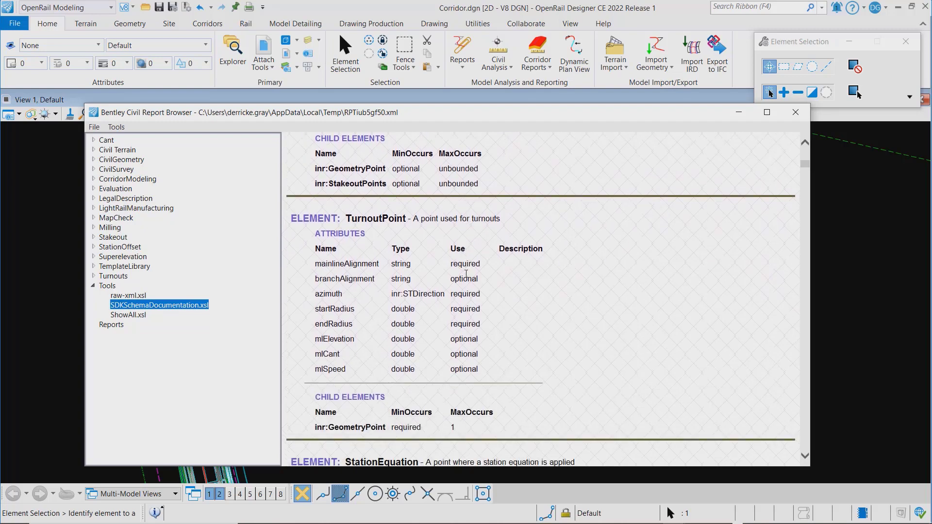
scroll(467, 273, down, 1)
scroll(466, 273, down, 2)
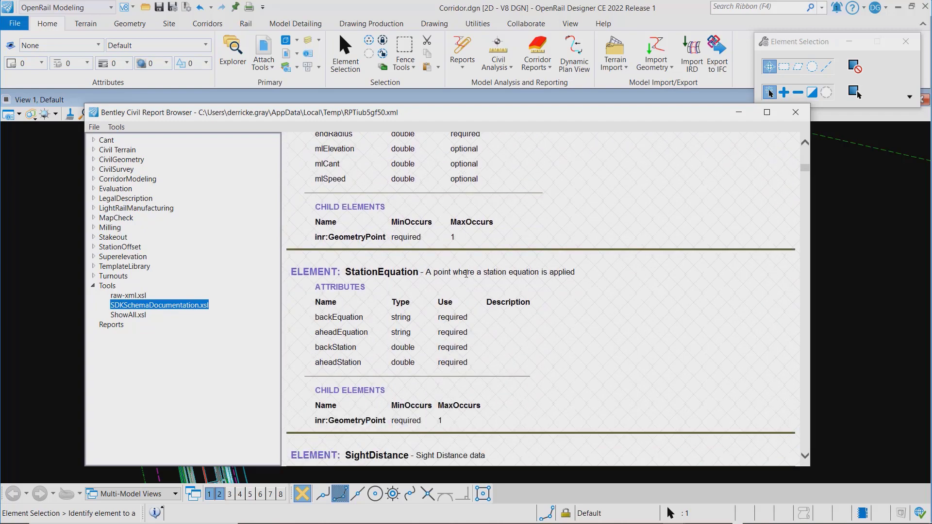